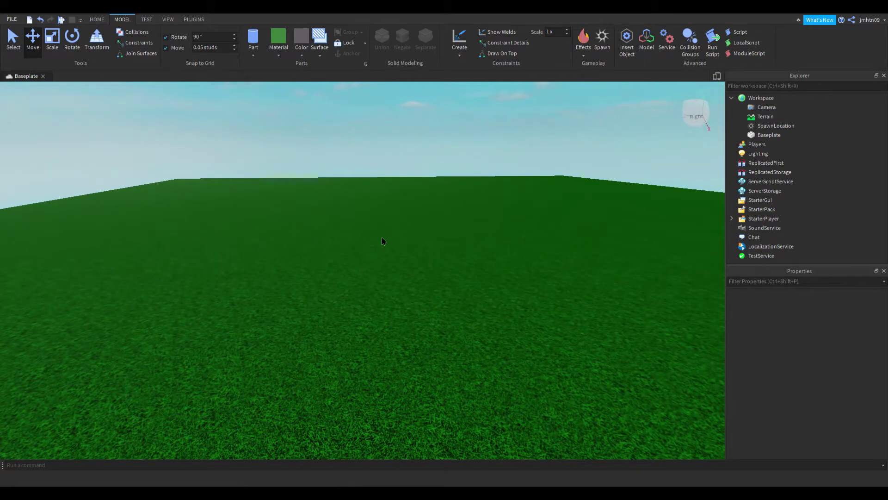
right_drag(472, 158, 480, 150)
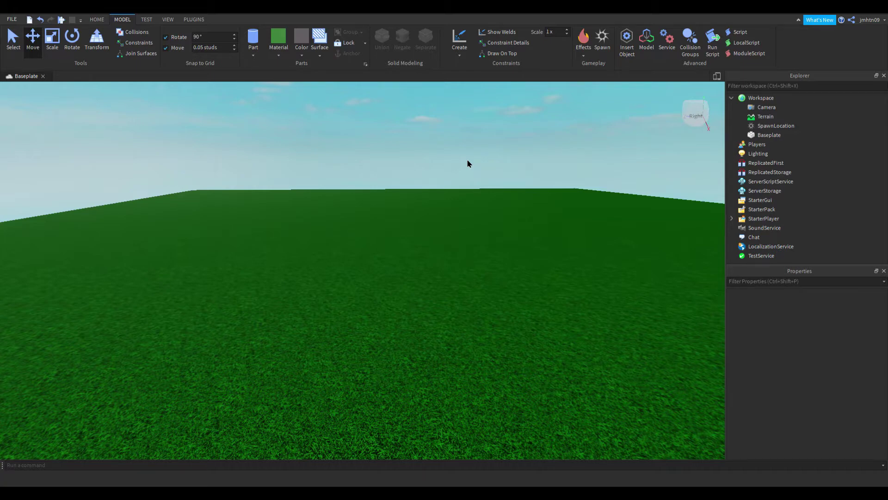
scroll(440, 188, up, 4)
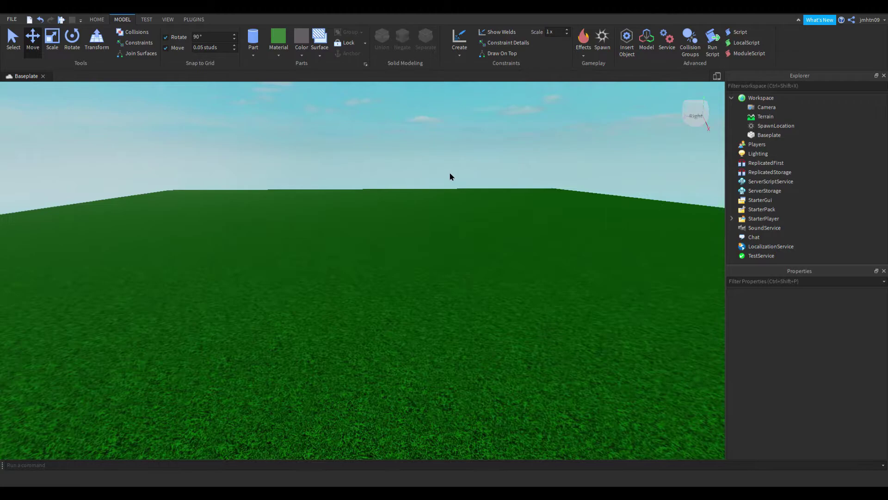
key(d)
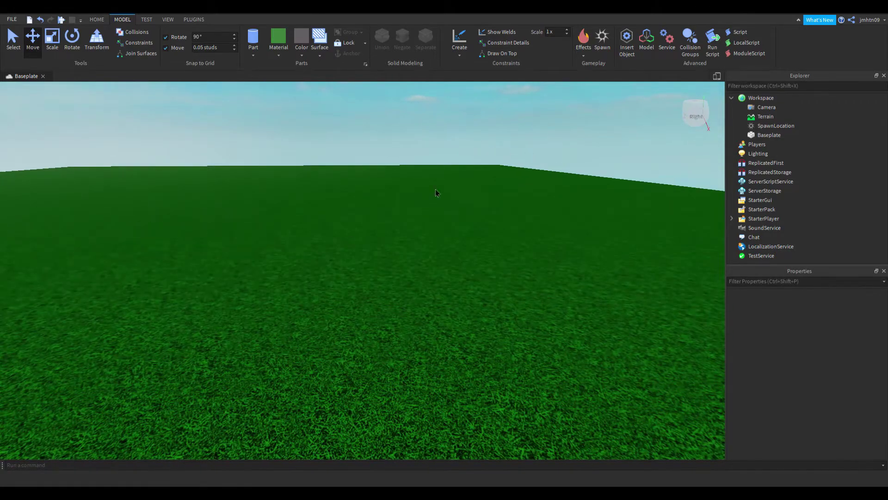
right_drag(442, 137, 384, 214)
scroll(384, 214, down, 4)
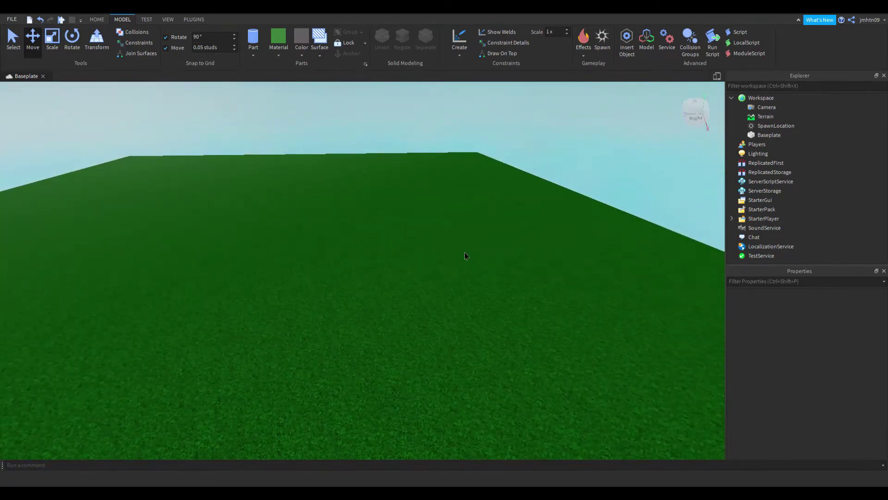
scroll(465, 252, up, 2)
scroll(555, 250, up, 1)
key(d)
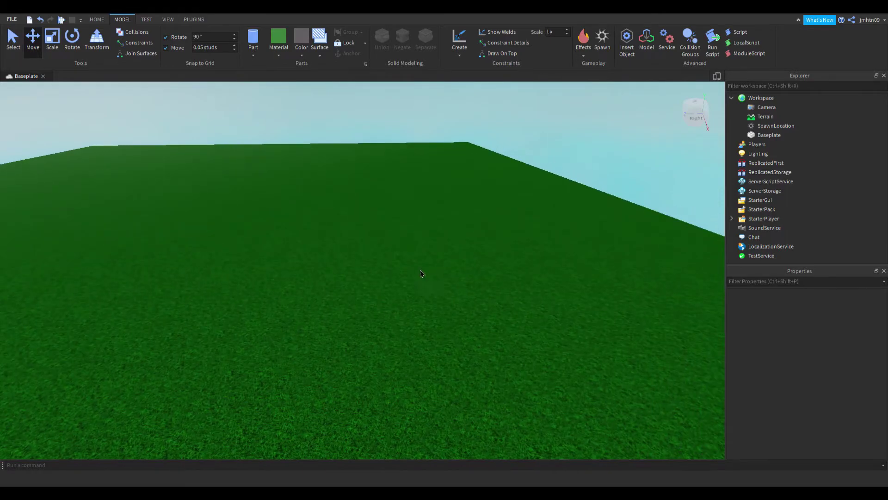
scroll(419, 273, up, 3)
scroll(504, 254, up, 2)
scroll(463, 217, down, 2)
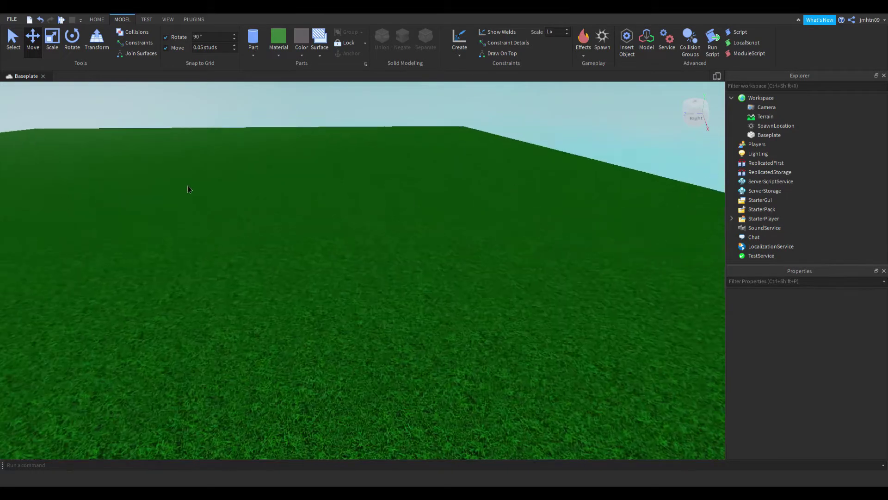
scroll(357, 204, up, 1)
scroll(333, 158, up, 2)
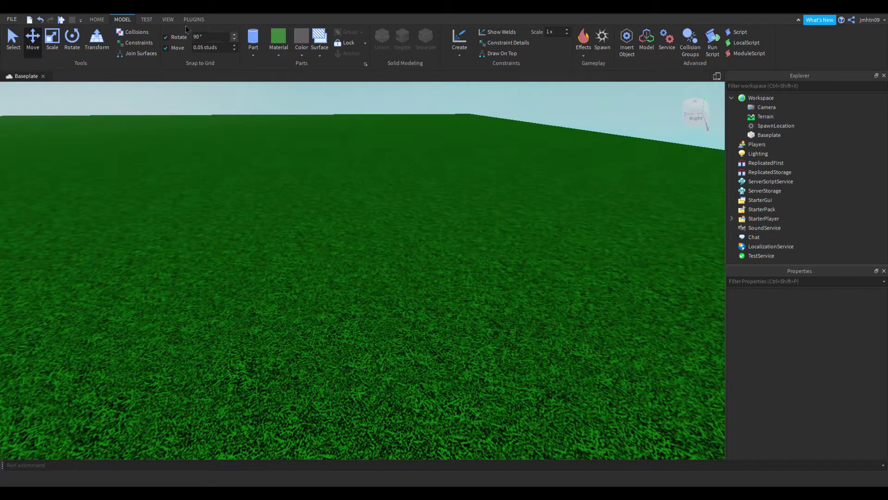
Insert a cylinder part on the baseplate and rename it Handle.
click(254, 37)
right_drag(423, 271, 422, 263)
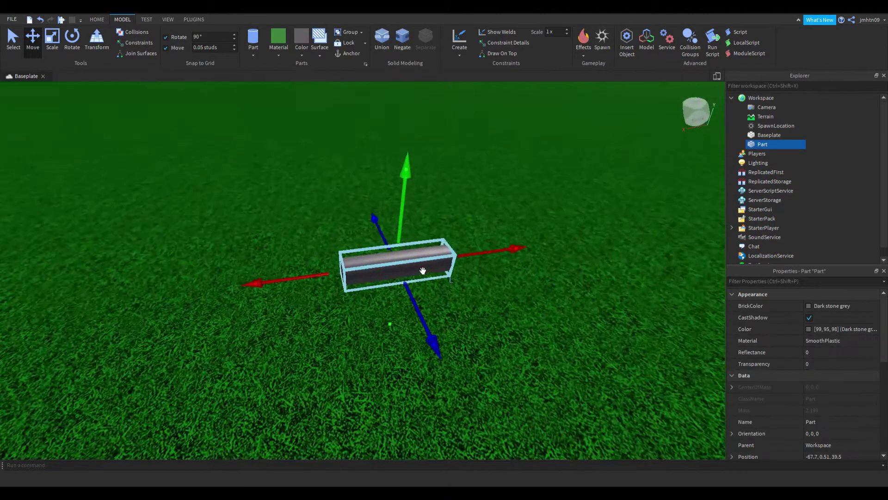
right_drag(517, 248, 516, 235)
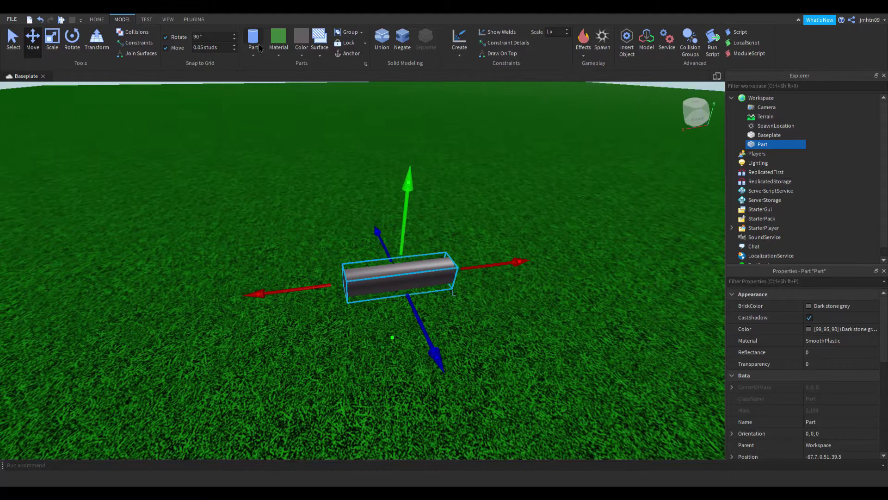
click(850, 423)
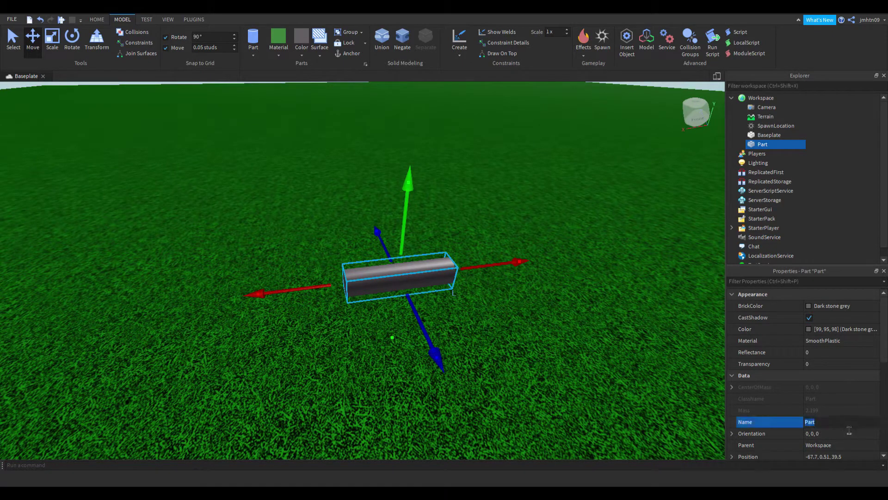
text(Handle)
key(Return)
right_drag(626, 351, 626, 336)
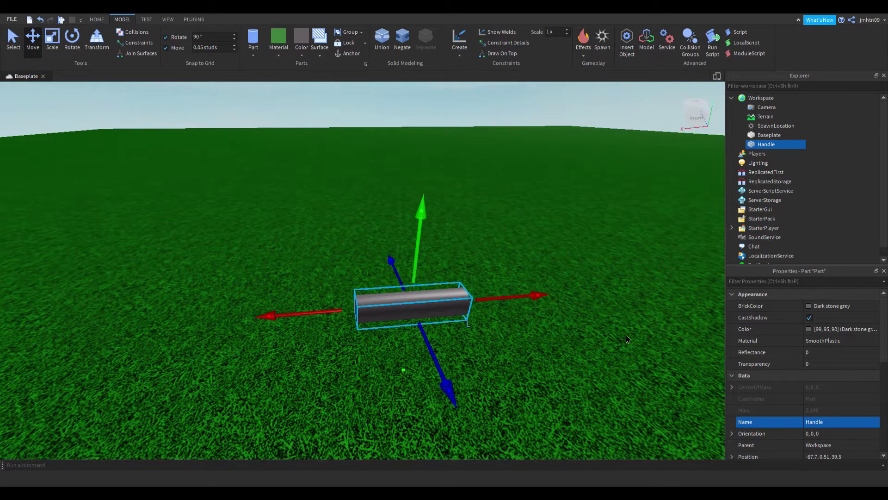
Insert a second cylinder beside the Handle's end and scale it into a shorter, thicker end weight.
click(253, 38)
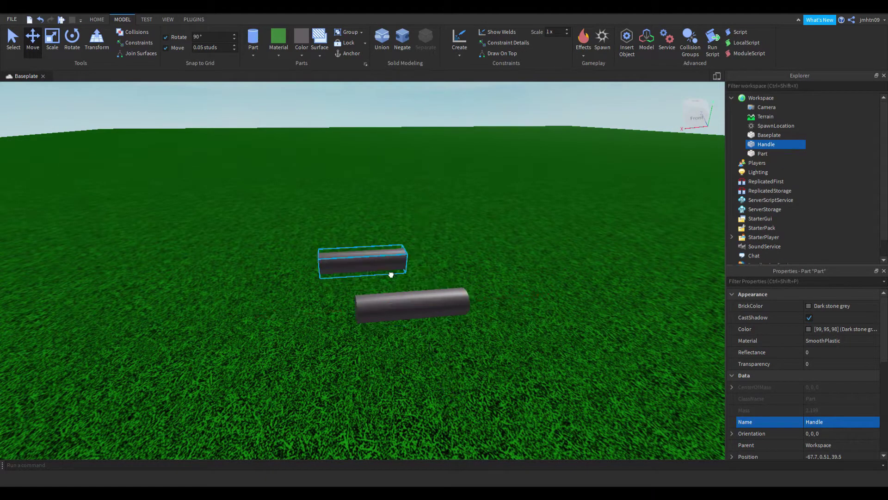
drag(390, 274, 318, 329)
key(ctrl+3)
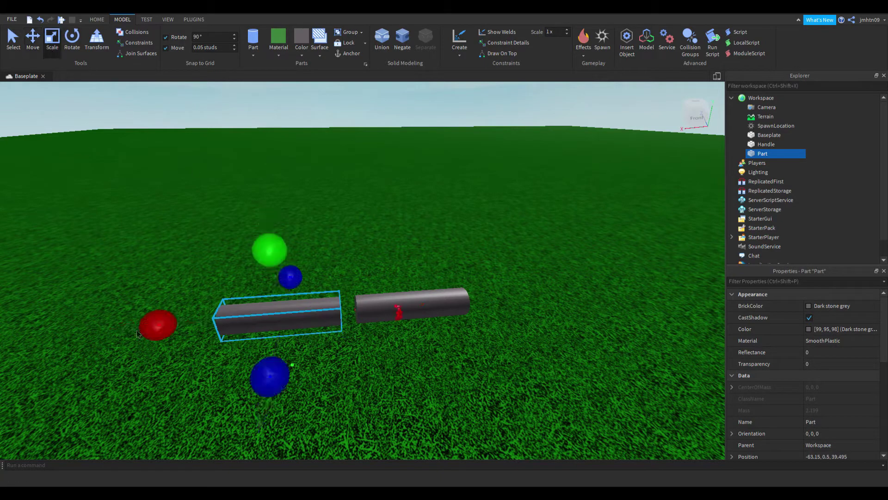
drag(137, 333, 241, 324)
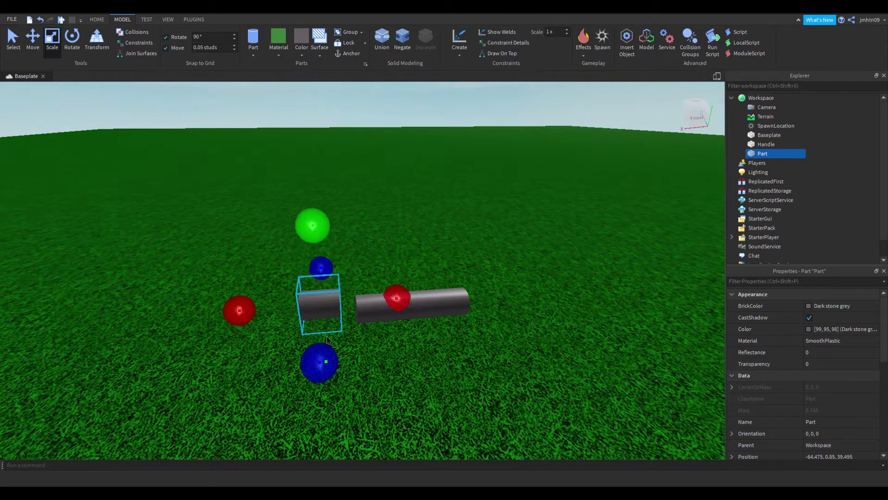
drag(330, 370, 339, 398)
drag(250, 326, 275, 338)
Raise the Handle and the end weight clear of the baseplate, bringing the weight to a height of about 2.1 studs.
key(d)
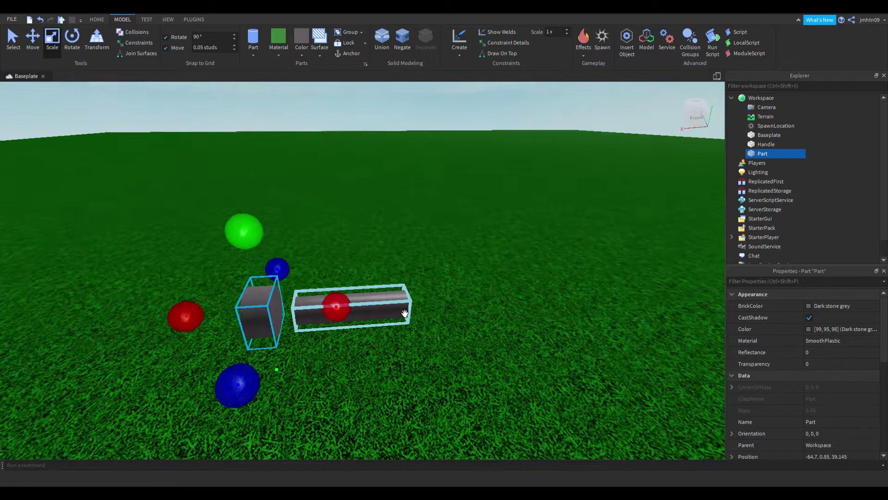
key(s)
right_drag(405, 314, 434, 279)
click(35, 39)
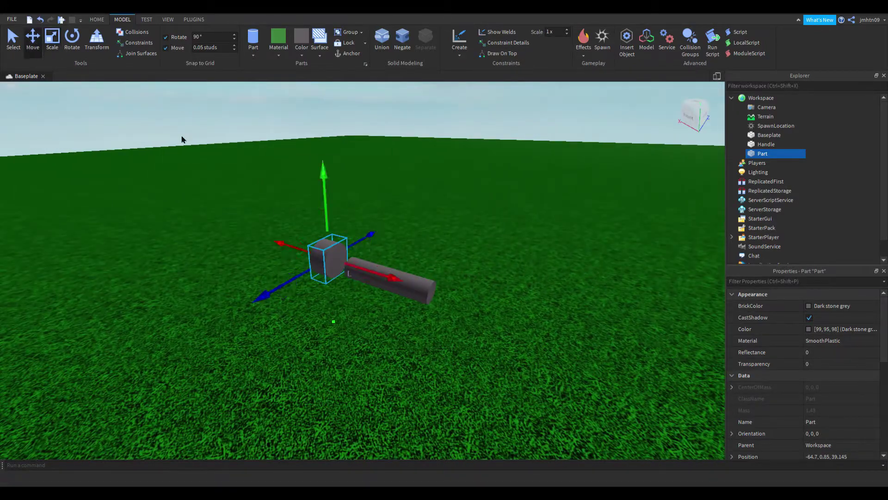
click(410, 283)
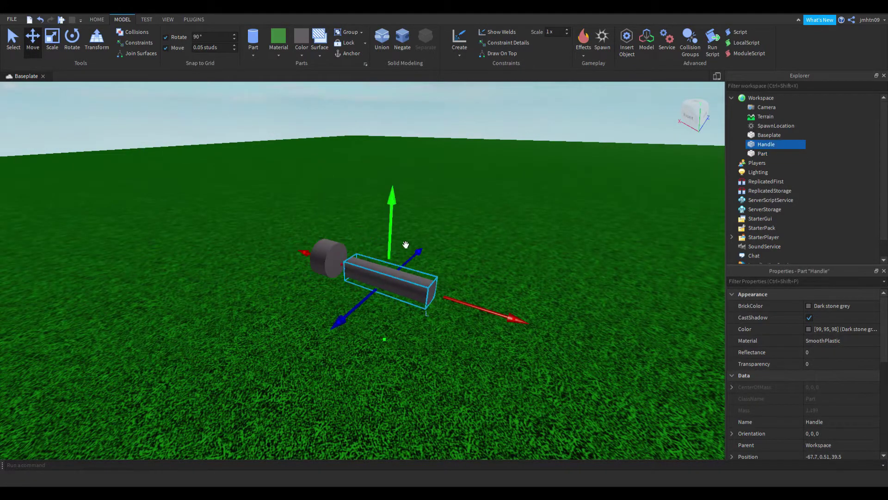
drag(406, 244, 408, 207)
click(339, 265)
drag(345, 231, 346, 202)
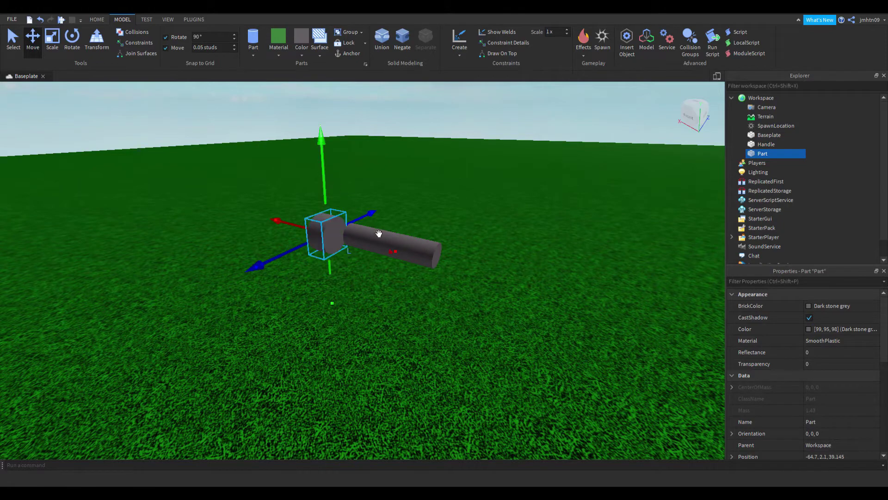
Push the end weight against the Handle's end and centre it on the bar at about -65.7, 2.25, 39.545.
drag(303, 231, 326, 239)
right_drag(342, 216, 354, 202)
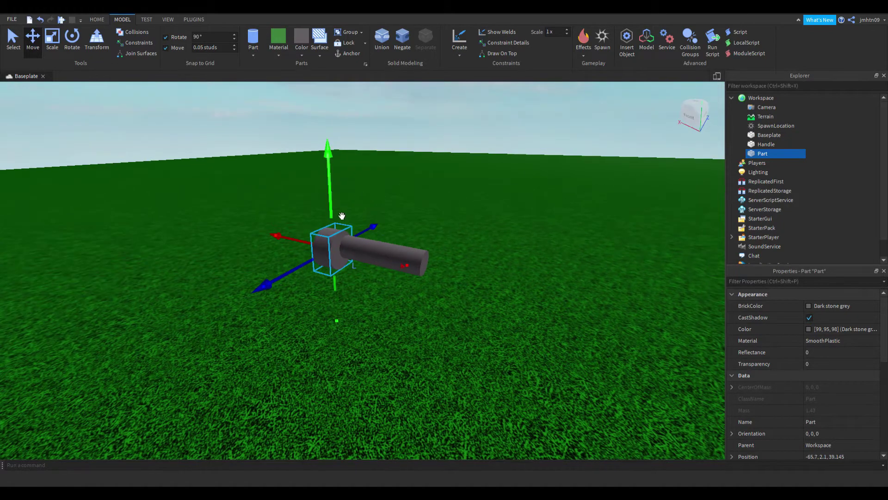
drag(342, 216, 343, 206)
right_drag(352, 195, 364, 226)
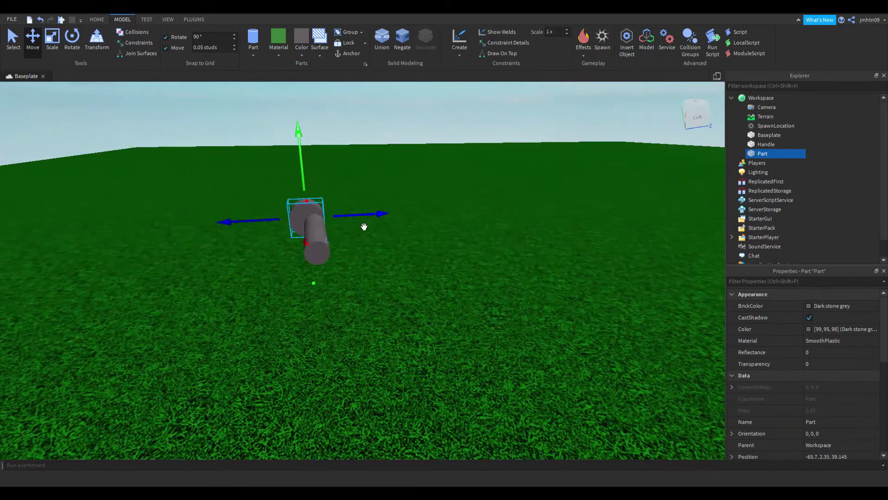
drag(364, 226, 369, 230)
right_drag(369, 230, 391, 224)
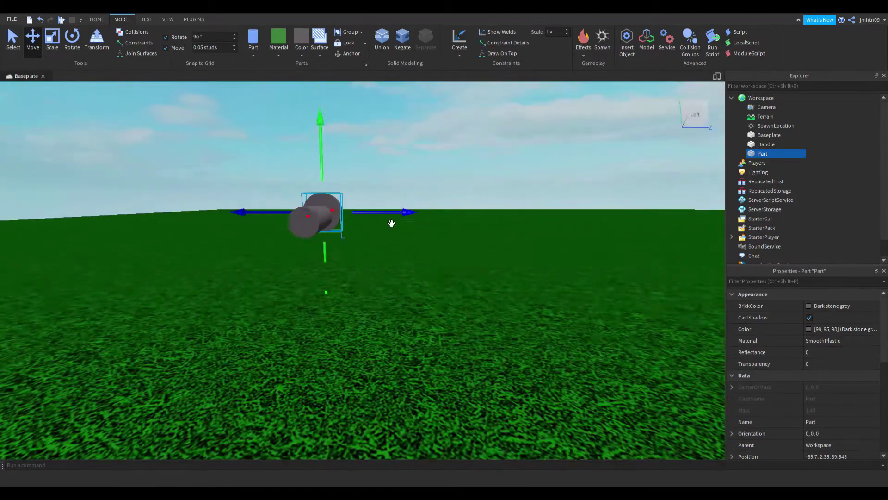
drag(341, 182, 339, 186)
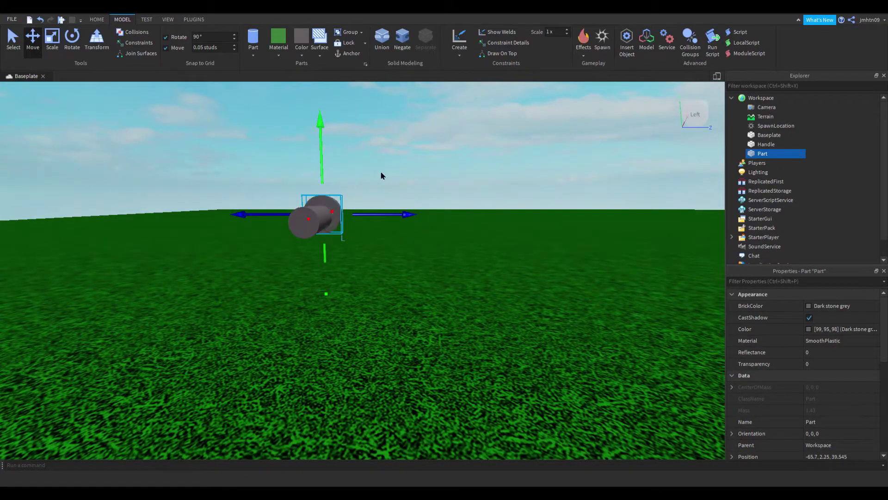
Duplicate the end weight and move the copy to the Handle's opposite end, at X about -69.9.
key(ctrl+d)
right_drag(381, 176, 373, 204)
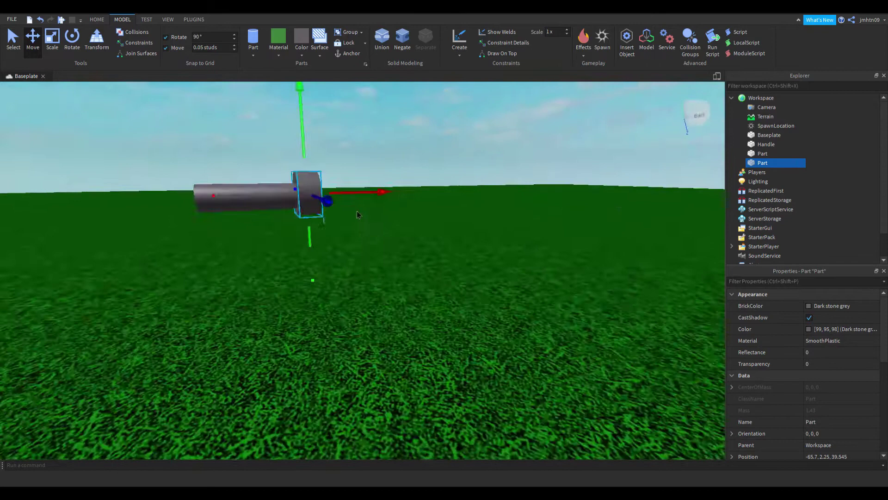
drag(373, 204, 267, 206)
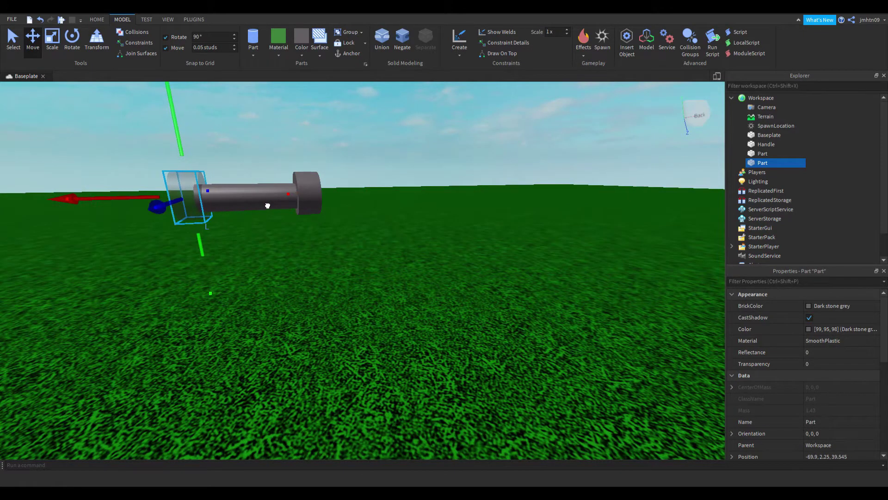
click(455, 195)
right_drag(454, 195, 453, 195)
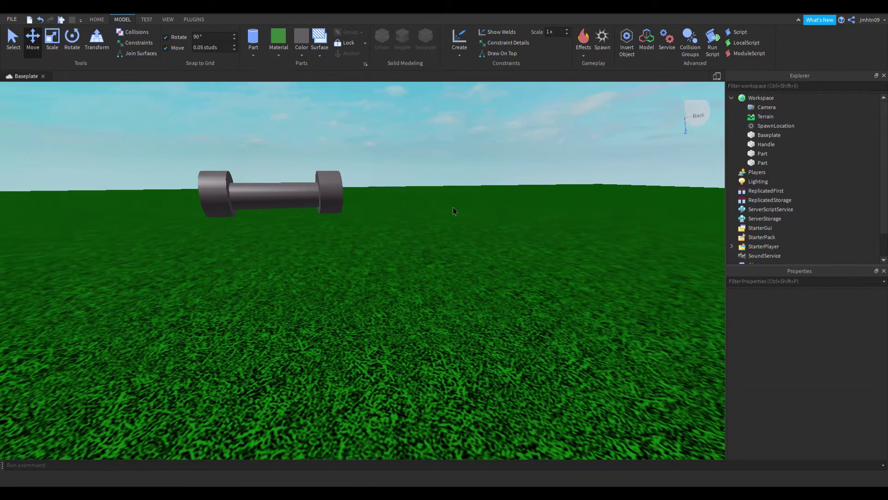
scroll(485, 230, down, 3)
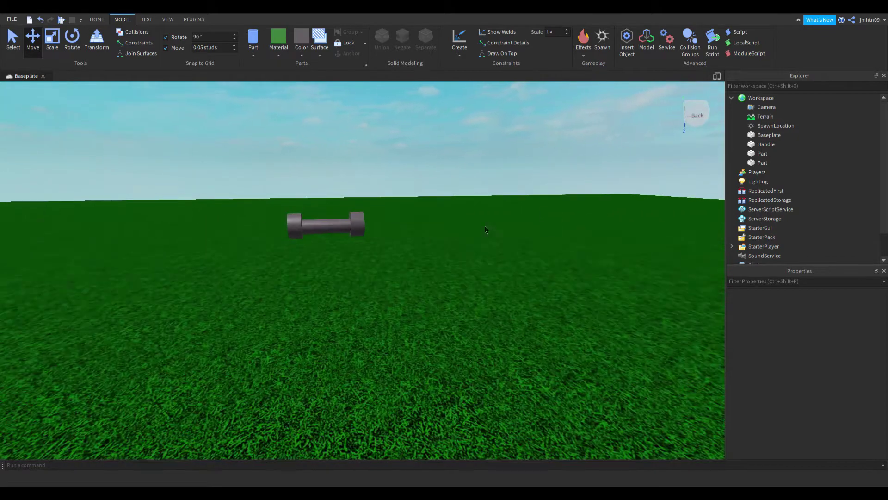
Insert a Tool object into the Workspace and move the Handle and both end weights into it.
click(766, 99)
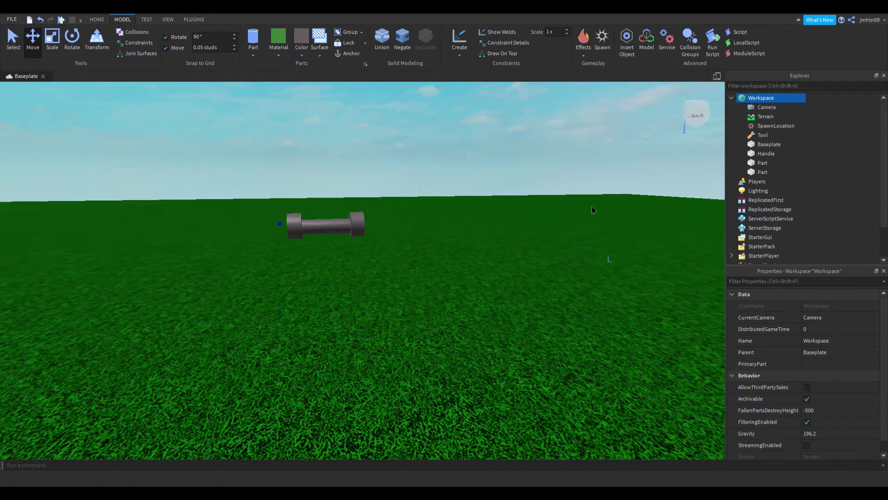
drag(555, 210, 199, 276)
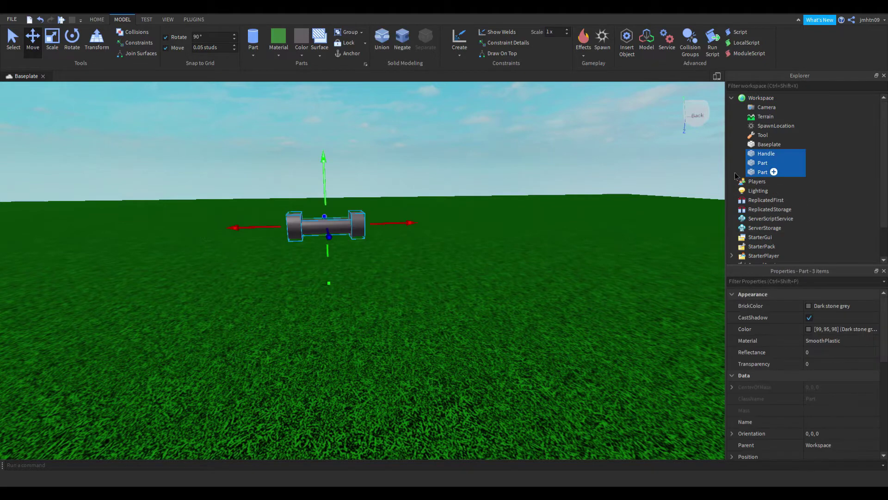
click(760, 158)
drag(521, 210, 146, 231)
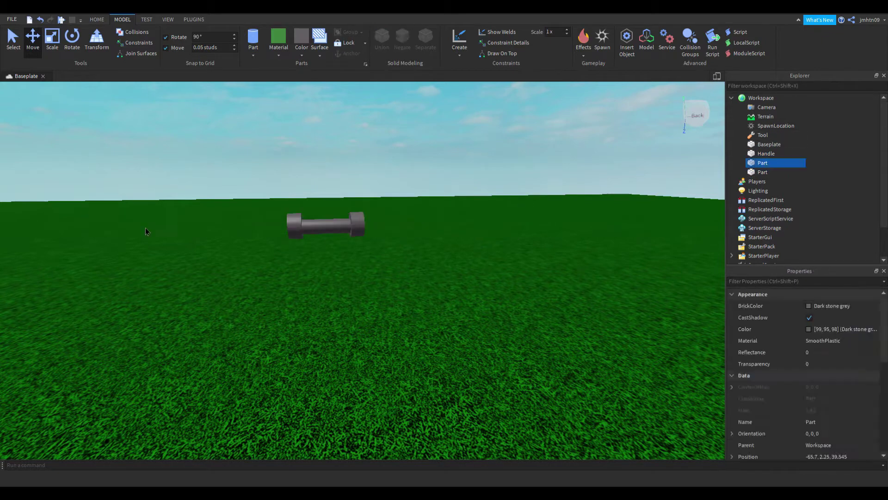
drag(224, 196, 458, 300)
drag(777, 153, 786, 138)
click(587, 227)
right_drag(587, 227, 518, 224)
scroll(301, 190, up, 3)
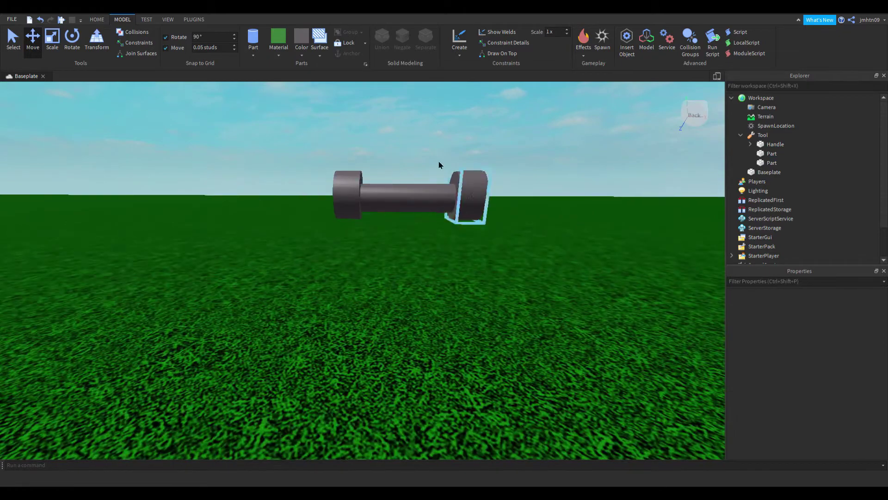
scroll(642, 215, down, 5)
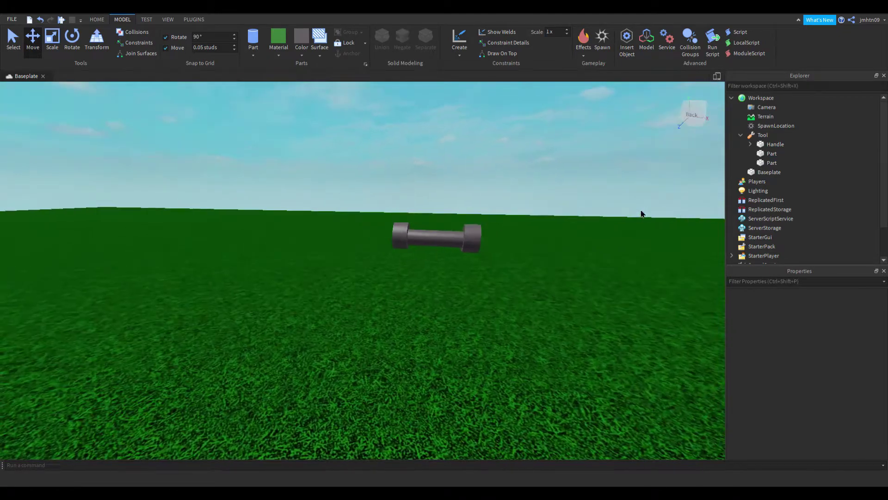
click(475, 252)
click(410, 215)
scroll(490, 152, up, 5)
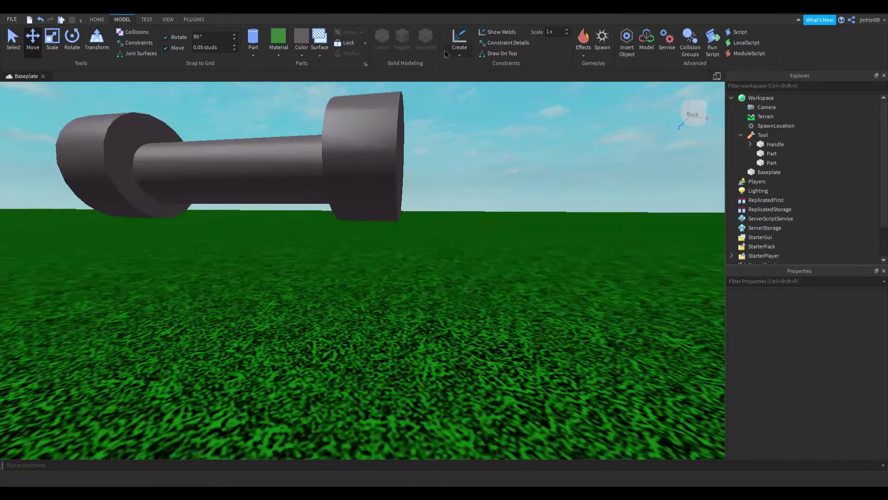
scroll(490, 153, down, 3)
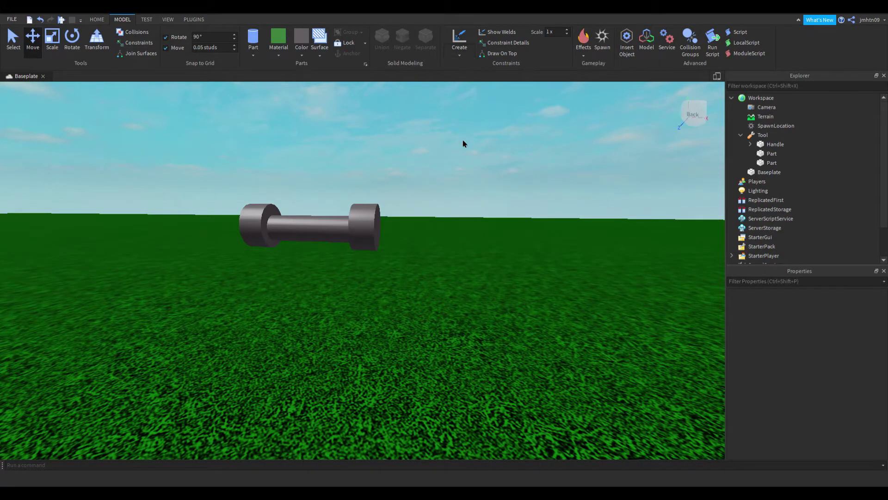
Join the Handle and the first end weight with a constraint.
key(a)
right_drag(438, 158, 456, 158)
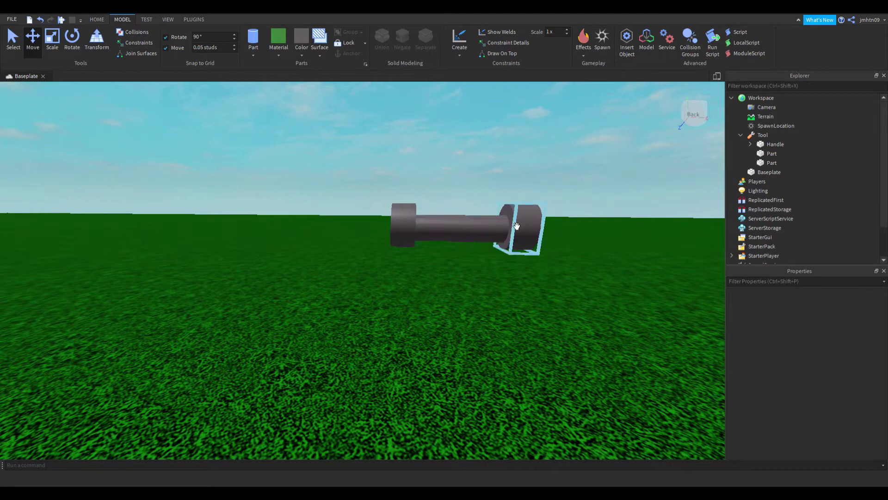
click(476, 231)
ctrl+click(535, 232)
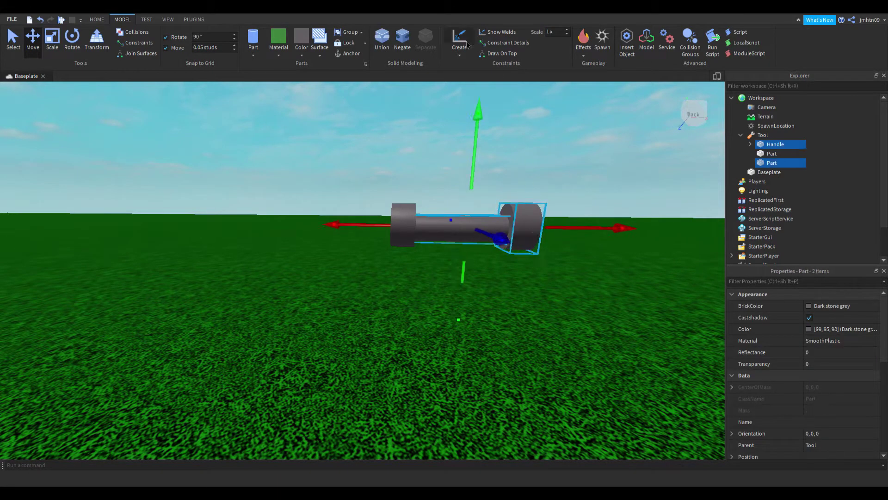
click(512, 141)
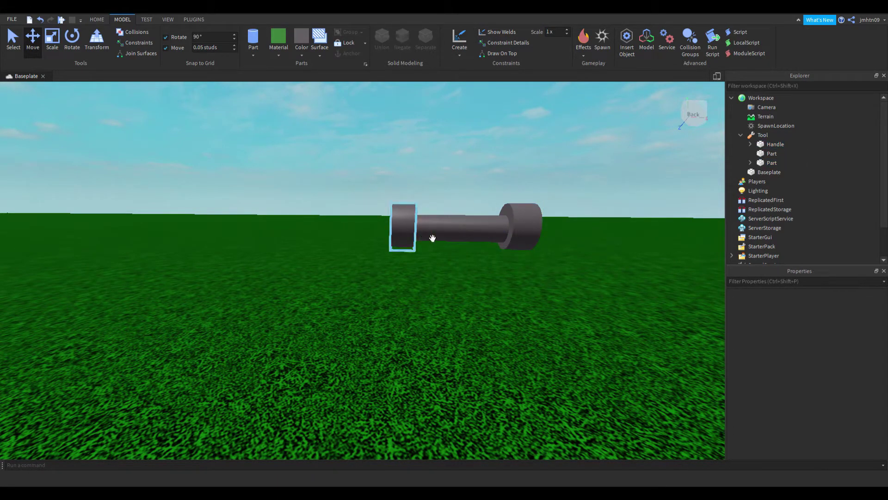
Join the Handle and the opposite end weight with the same type of constraint.
click(451, 241)
ctrl+click(421, 239)
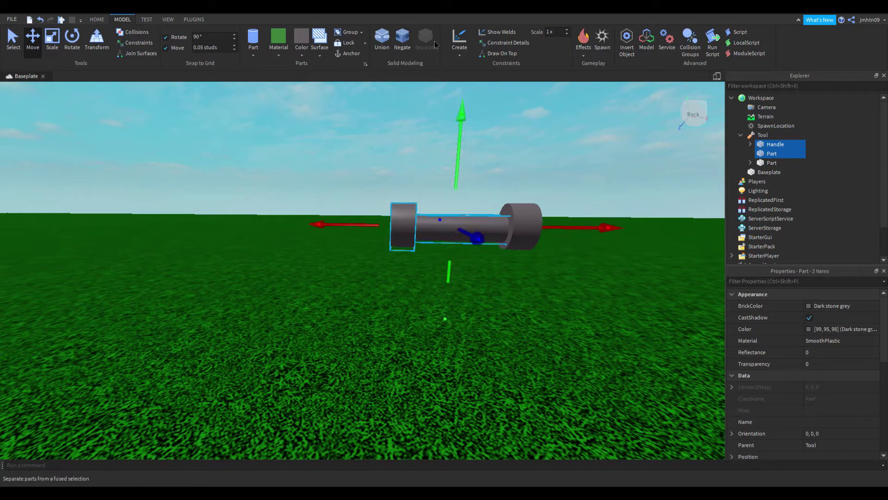
click(460, 39)
click(504, 127)
right_drag(504, 126, 504, 129)
scroll(504, 126, down, 2)
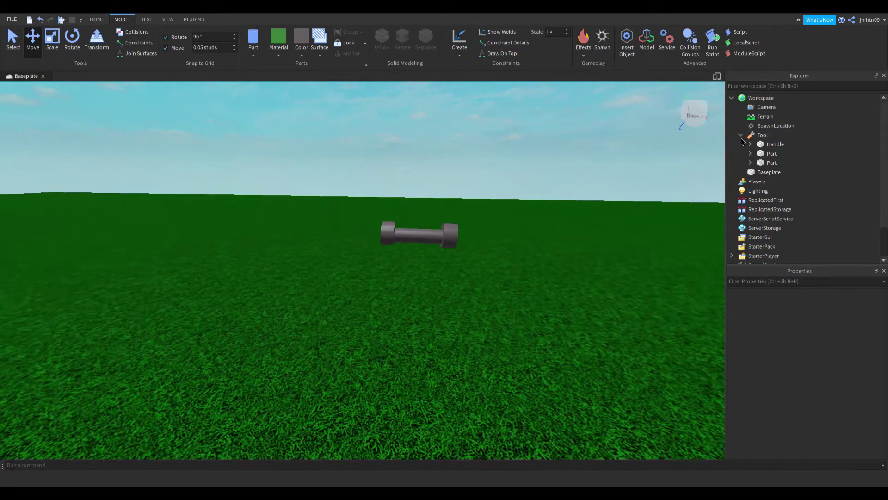
Add a Script to the Tool and replace its default code with a debounced Activated handler adding 1 to leaderstats.Strength.
click(740, 134)
click(741, 134)
click(766, 135)
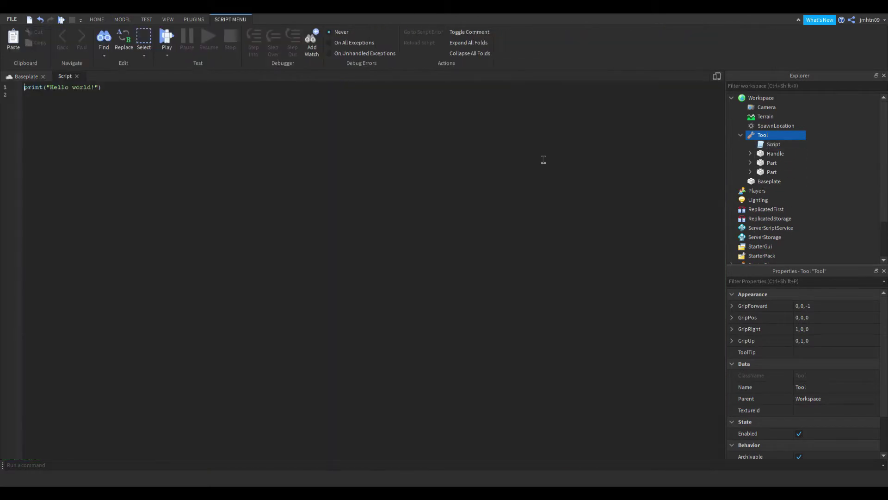
key(ctrl+a)
key(BackSpace)
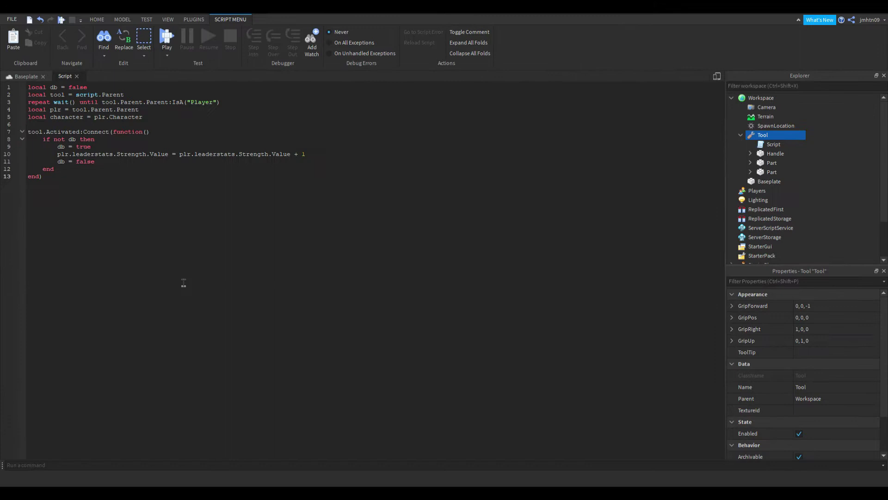
Rename the Tool's script to GiveStrength.
click(784, 144)
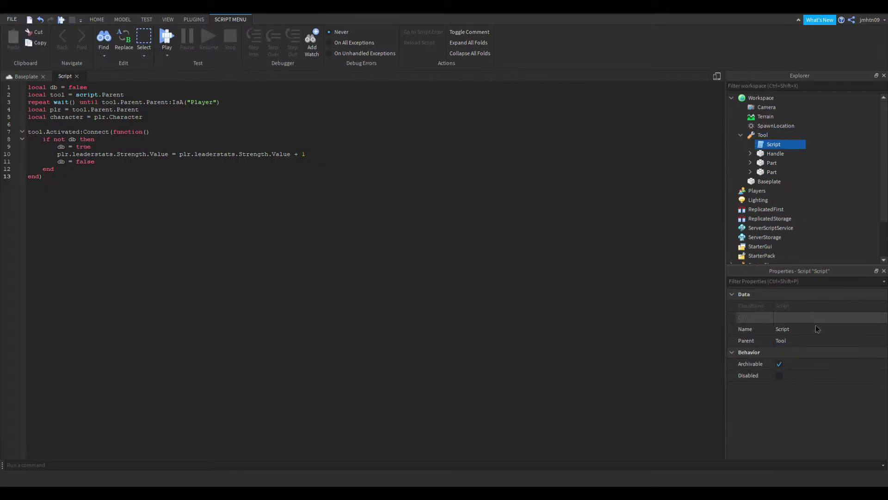
click(817, 328)
key(BackSpace)
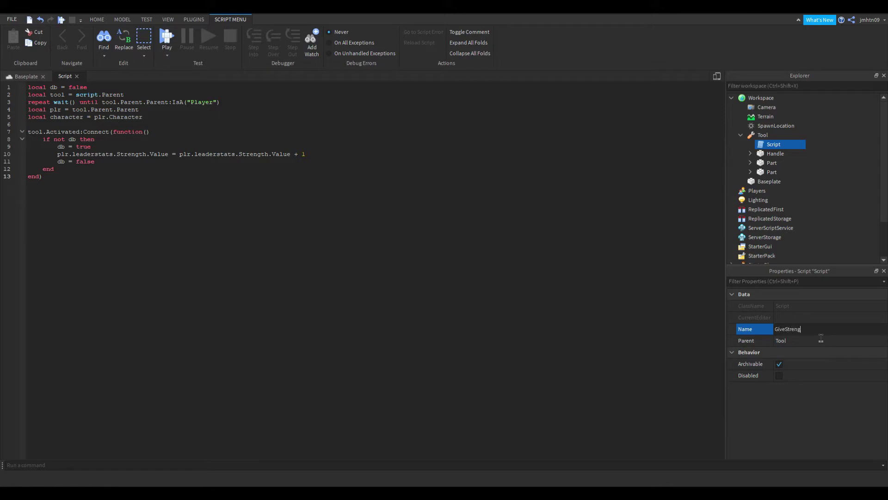
text(GiveStrength)
key(Return)
click(701, 356)
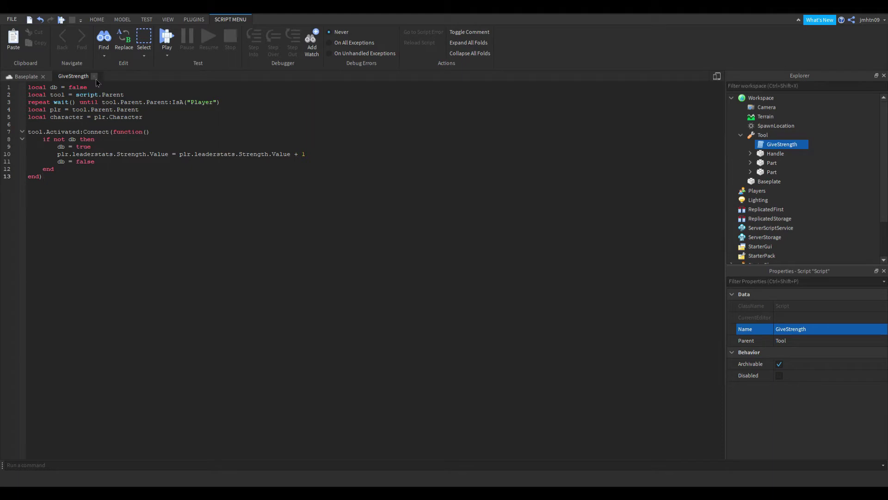
Close the GiveStrength script and move the Tool from the Workspace into StarterPack.
click(95, 77)
click(740, 135)
drag(763, 135, 785, 219)
Add a Script to ServerScriptService and name it leaderstats.
click(770, 182)
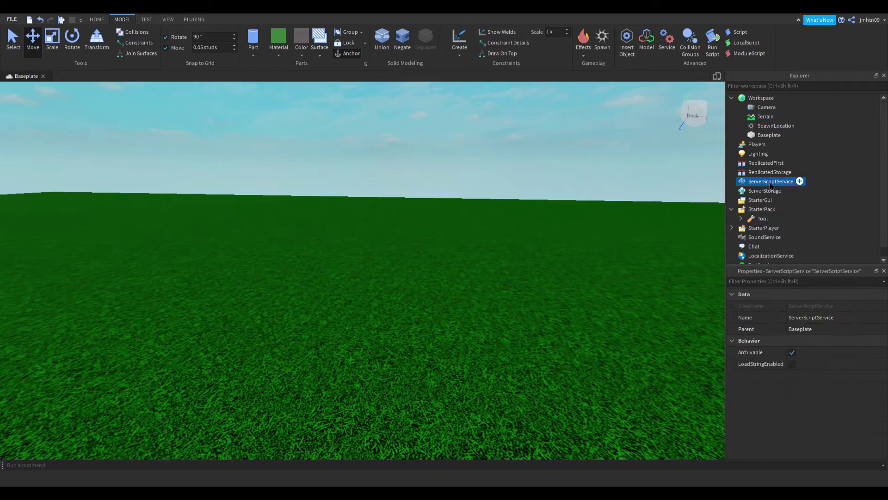
click(800, 182)
click(772, 223)
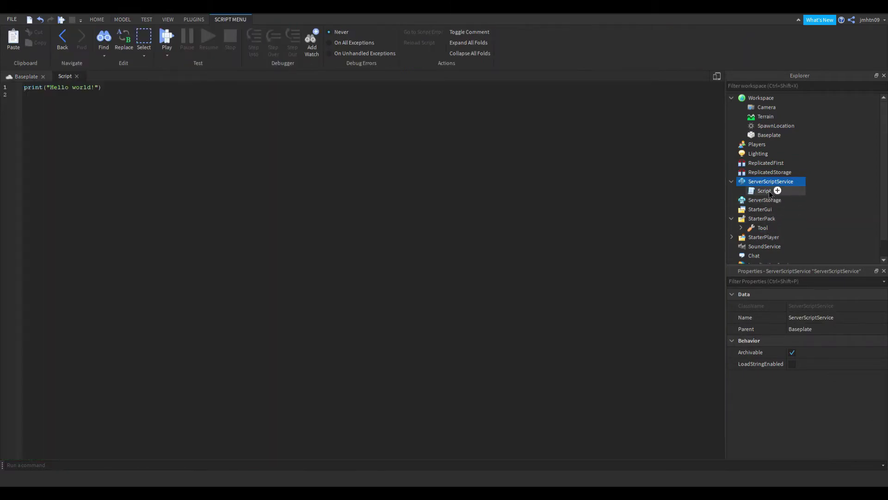
click(812, 329)
key(BackSpace)
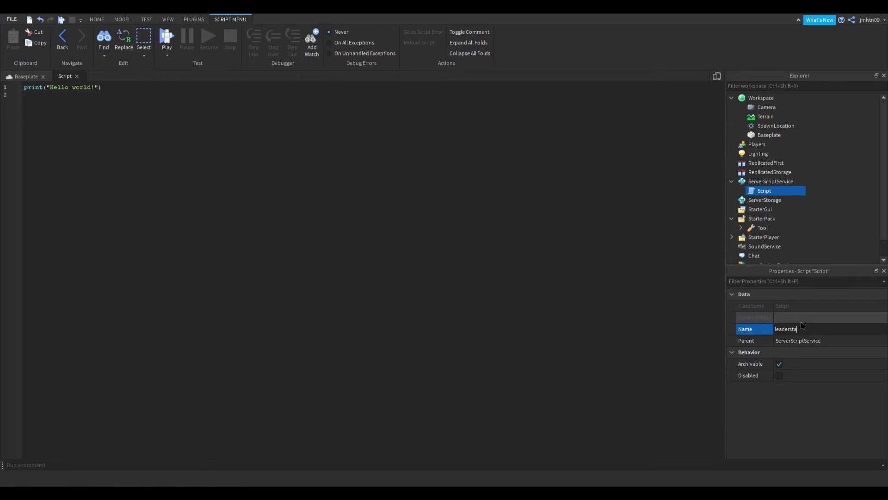
key(Return)
Replace the leaderstats code with a PlayerAdded handler creating Cash and Strength IntValues at 0 under leaderstats, and close the script.
click(450, 260)
key(ctrl+a)
key(BackSpace)
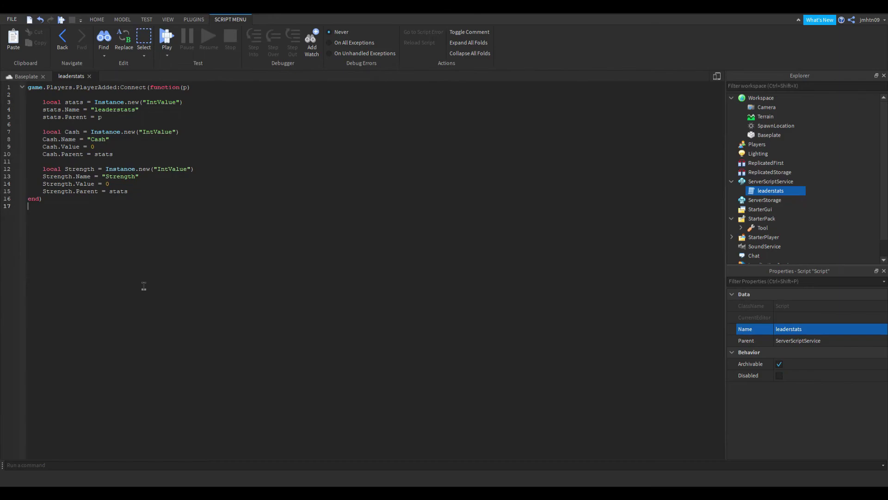
click(90, 76)
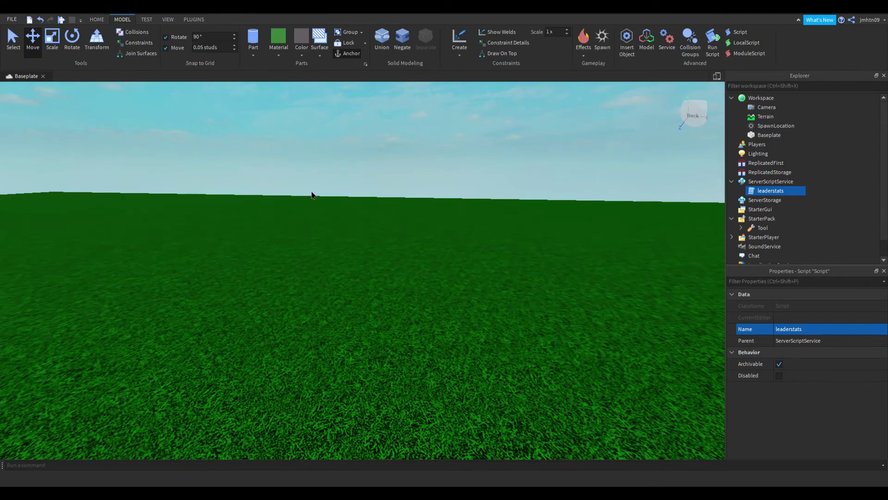
click(731, 181)
Insert a block part on the baseplate and scale it into a wide, flat pad centred at about -72.05, 0.5, 61.95.
right_drag(606, 197, 606, 196)
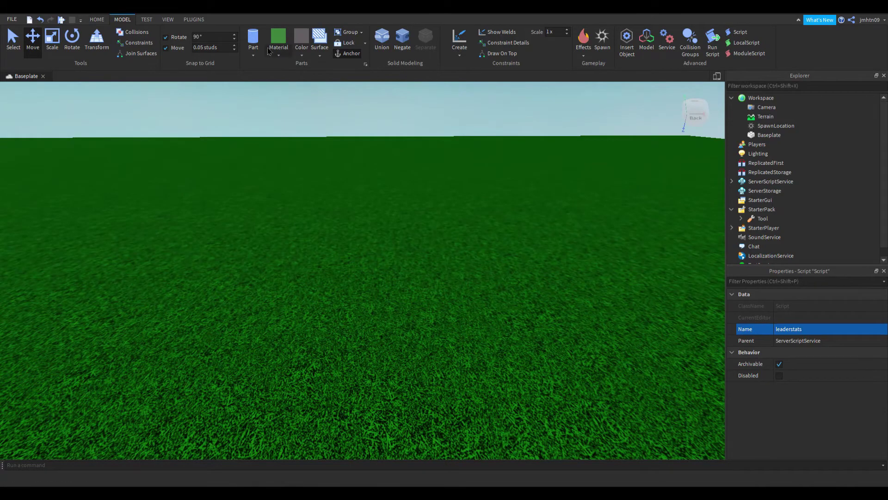
click(253, 40)
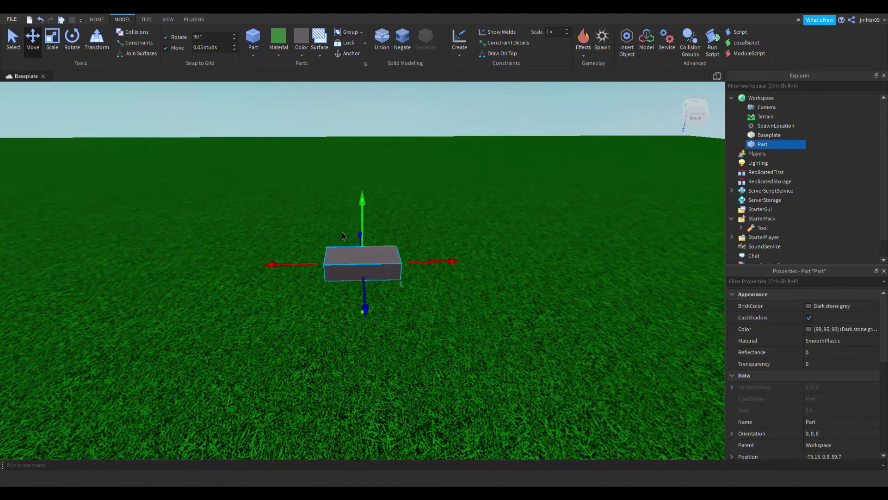
click(53, 39)
right_drag(431, 296, 431, 295)
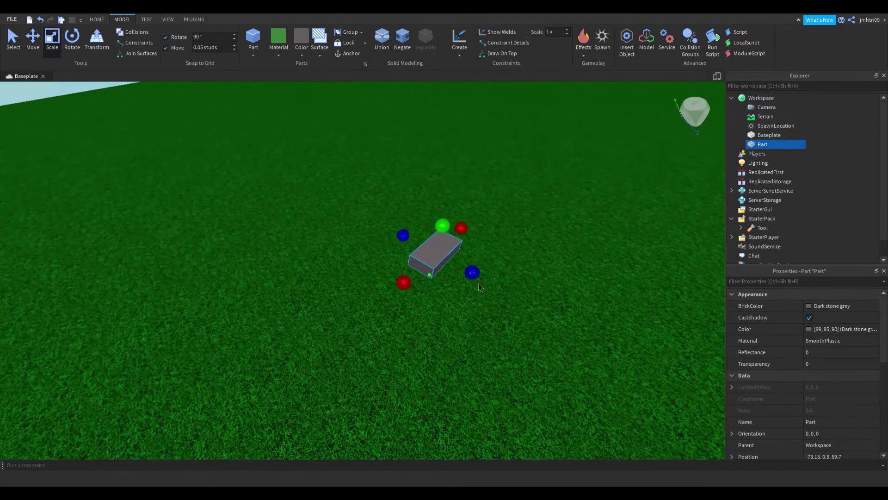
drag(474, 275, 554, 333)
drag(495, 244, 535, 238)
scroll(531, 223, down, 3)
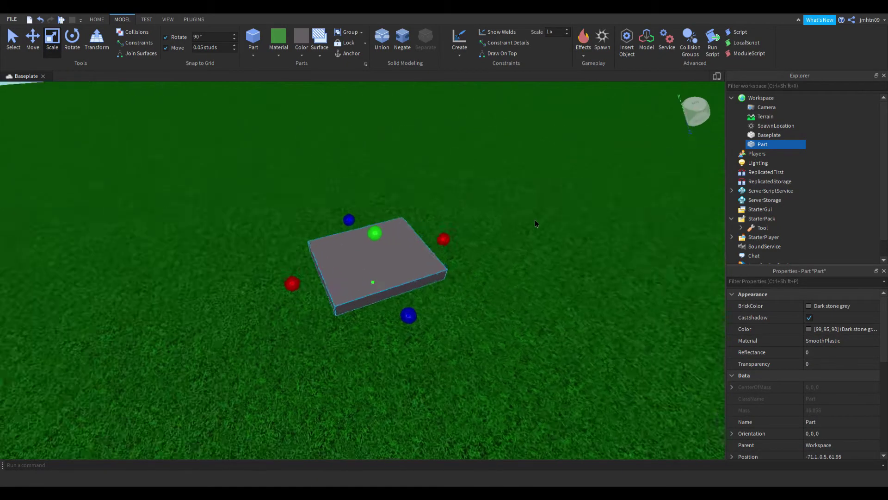
drag(403, 248, 388, 251)
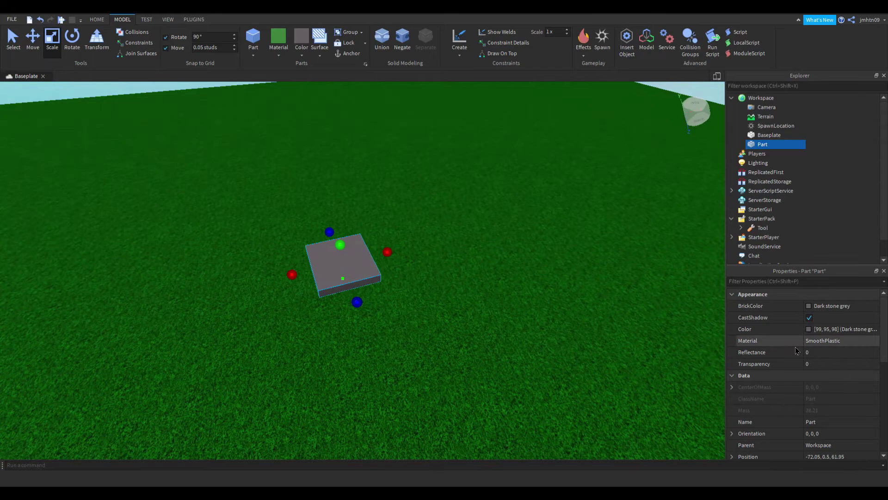
Rename the pad part to Sell.
click(829, 422)
key(BackSpace)
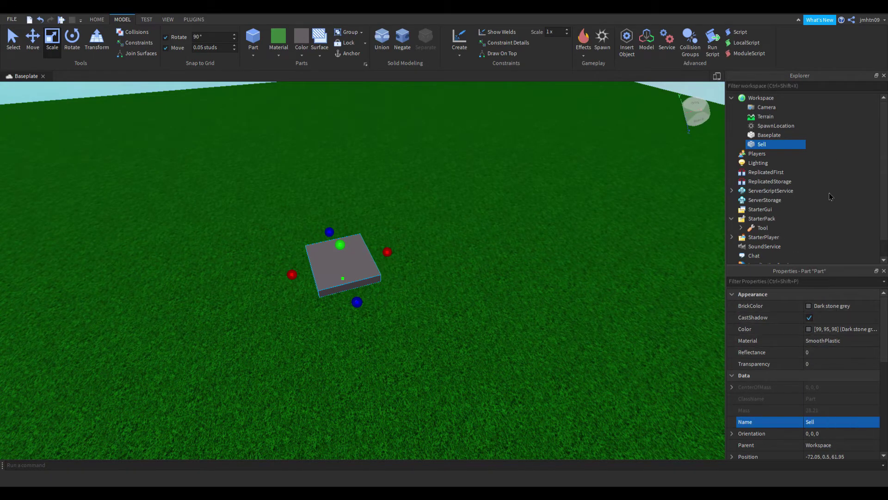
key(Return)
Add a Script to Sell with a Touched handler that adds Strength times 1 to Cash and resets Strength to 0, and close it.
click(772, 145)
click(766, 191)
key(ctrl+a)
key(BackSpace)
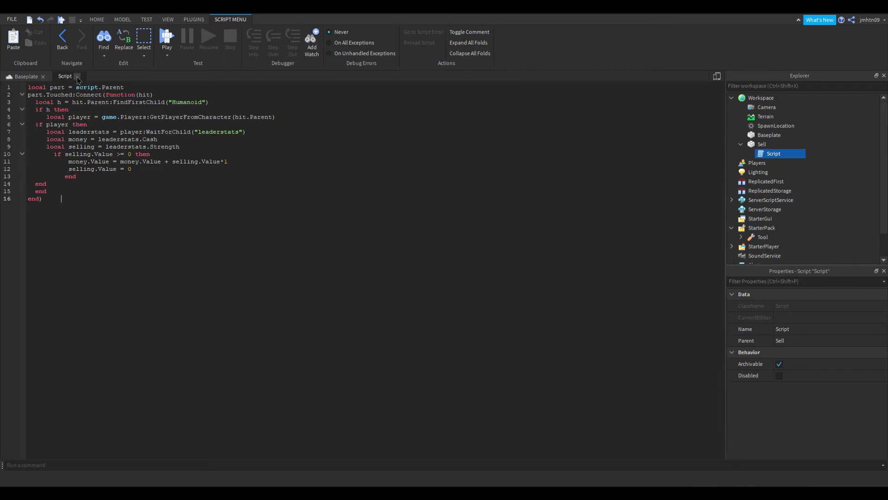
click(77, 77)
click(741, 144)
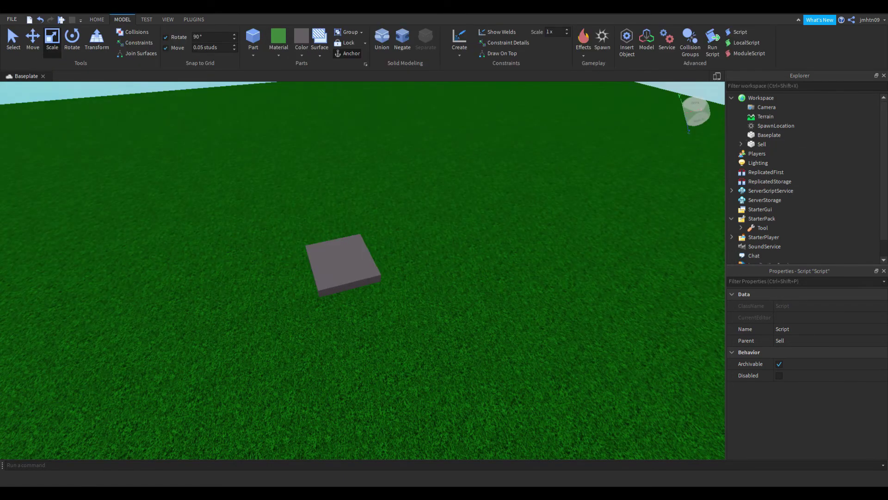
Start a playtest, equip the dumbbell Tool and activate it repeatedly to test the Strength gain.
click(60, 20)
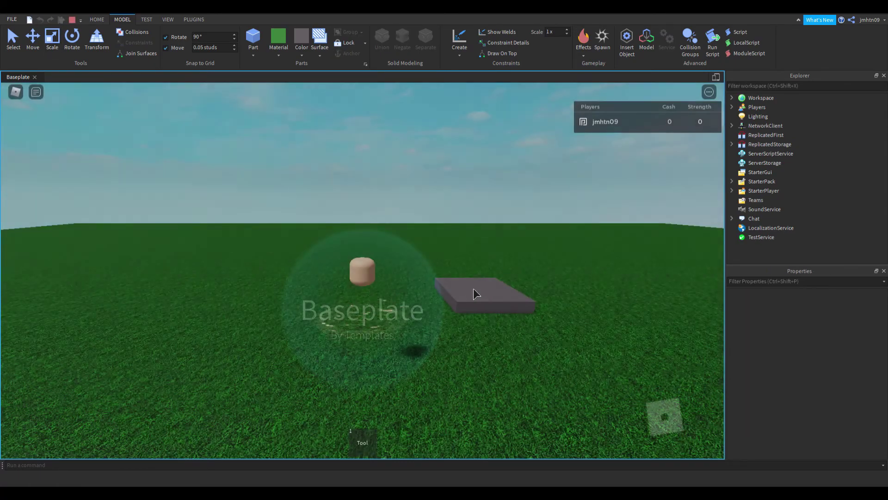
key(Left)
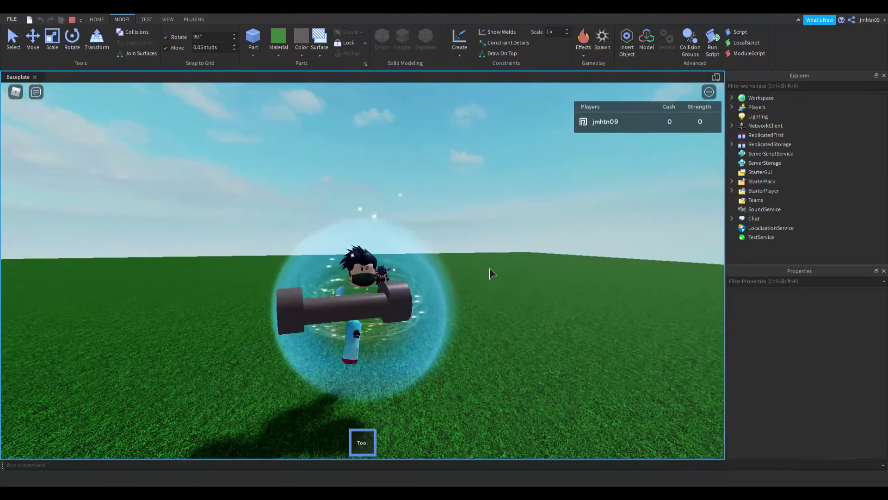
key(s)
click(490, 268)
click(490, 268)
click(489, 268)
key(a)
click(490, 268)
click(489, 268)
key(s)
click(489, 268)
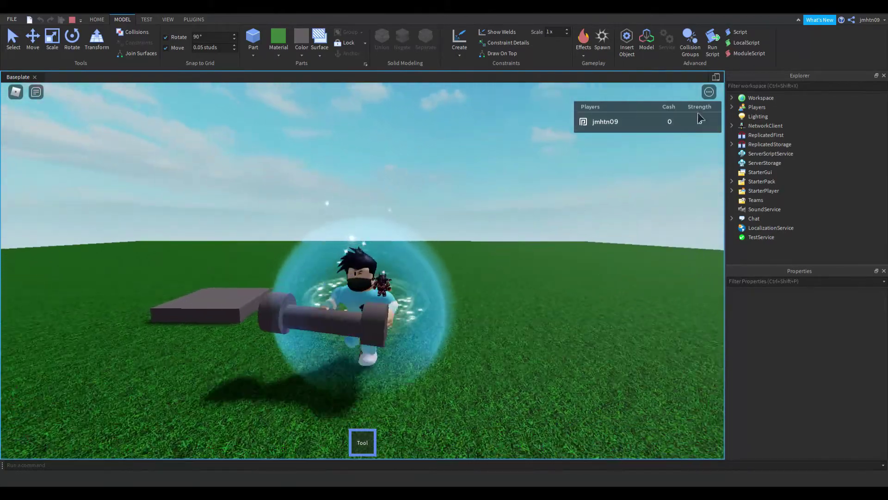
key(a)
click(632, 212)
click(631, 212)
click(604, 219)
click(604, 219)
Walk the character onto the Sell pad and back off to test converting Strength into Cash.
right_drag(605, 219, 601, 220)
key(w)
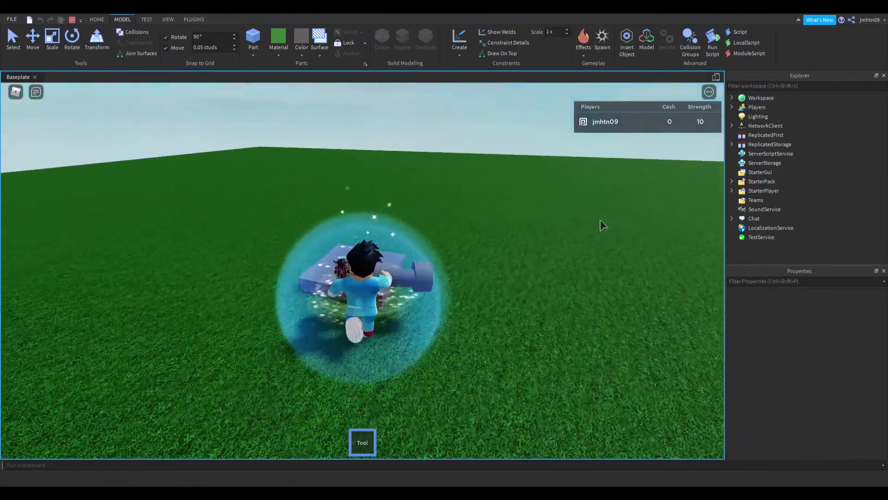
key(a)
key(s)
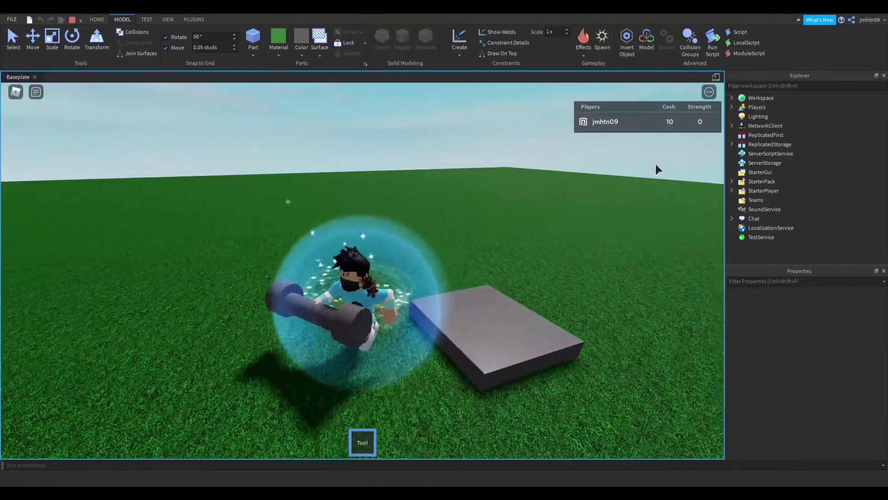
Keep activating the dumbbell while moving across the Sell pad to test repeated selling of Strength for Cash.
click(554, 220)
click(554, 220)
click(554, 220)
click(553, 221)
key(w)
click(554, 220)
click(553, 220)
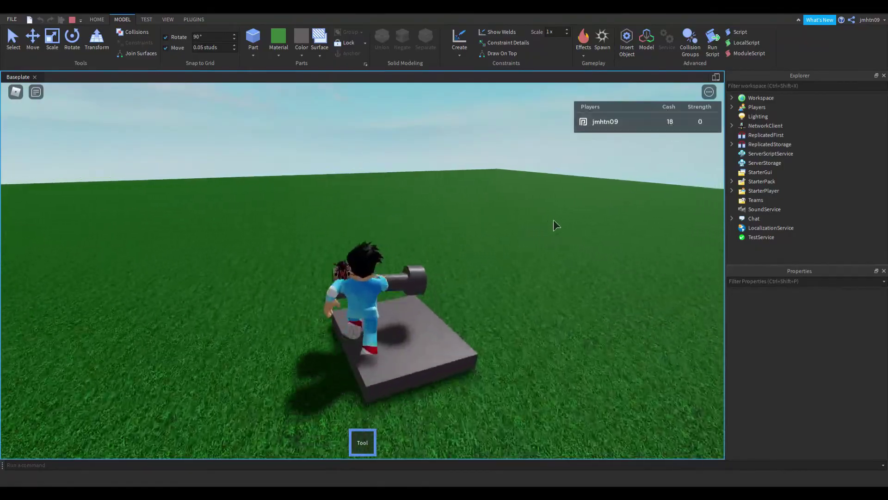
key(d)
key(w)
click(554, 220)
click(554, 220)
click(553, 220)
key(s)
click(554, 220)
click(554, 221)
key(s)
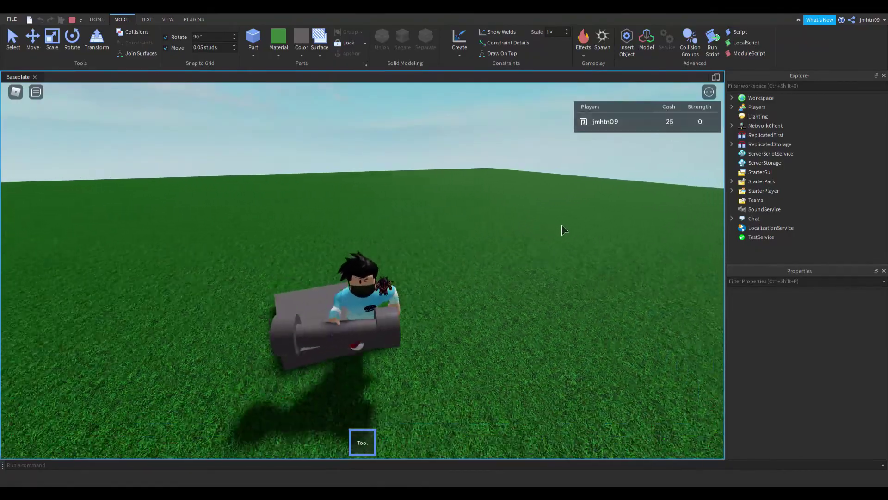
Walk away from the Sell pad and activate the dumbbell nine times to test gaining Strength off the pad.
key(w)
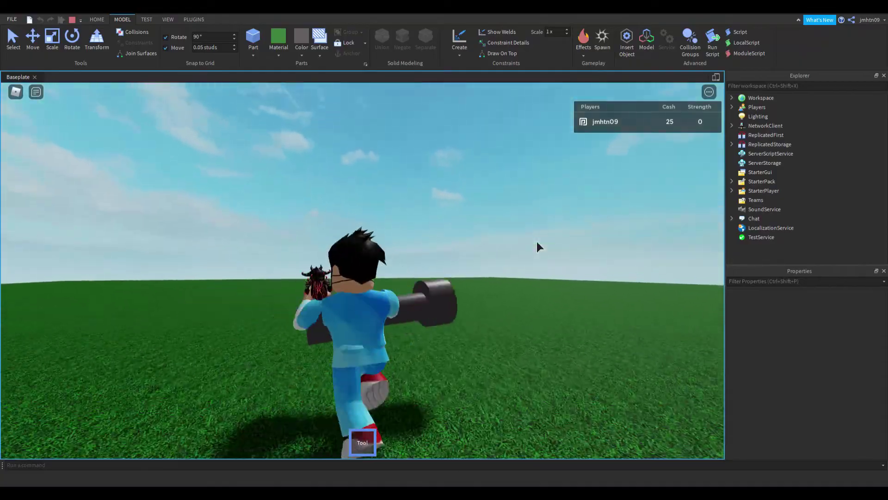
right_drag(536, 241, 536, 241)
key(s)
key(s)
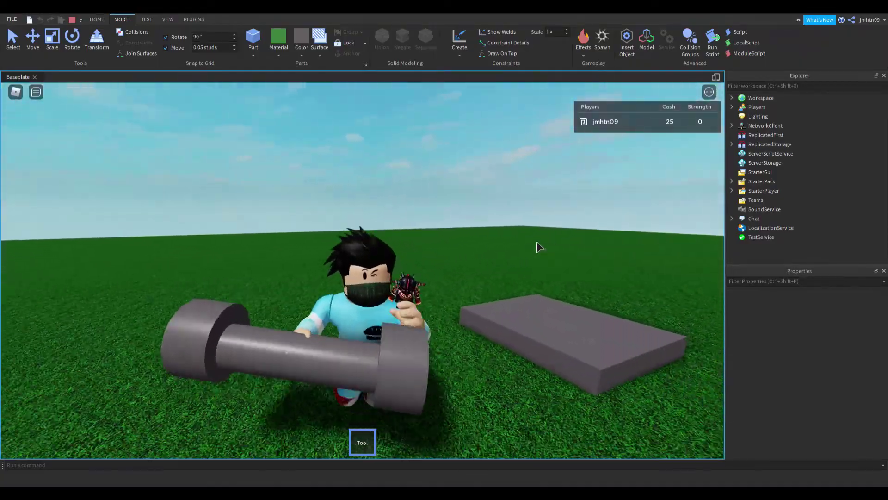
click(537, 242)
click(537, 241)
click(537, 241)
click(536, 242)
click(536, 242)
click(537, 241)
click(536, 242)
click(537, 242)
click(536, 242)
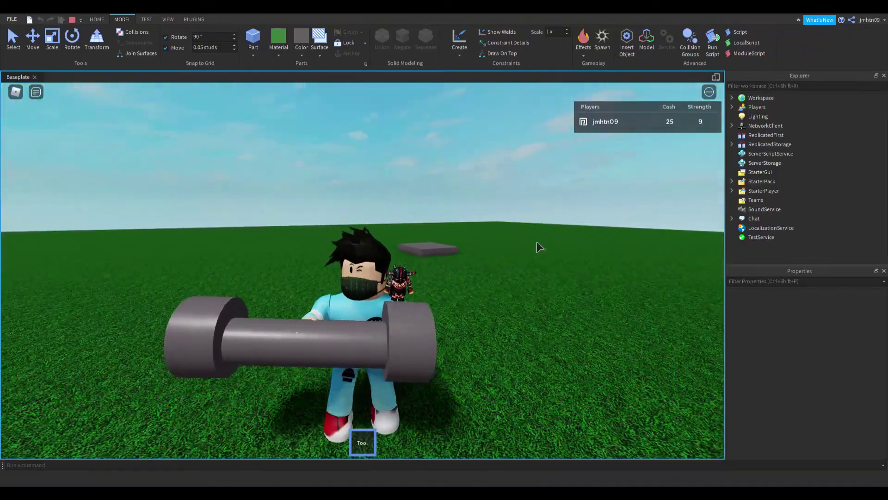